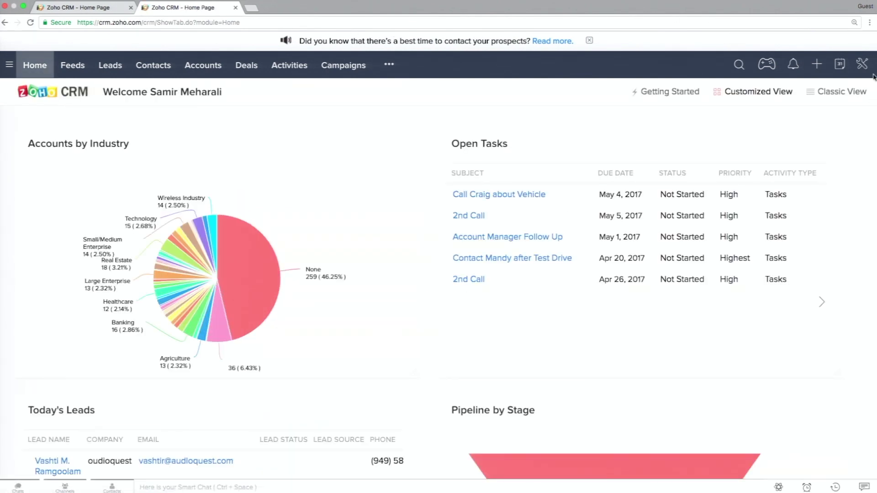
Open the Blueprint page of the automation settings in the CRM setup.
left_click(862, 64)
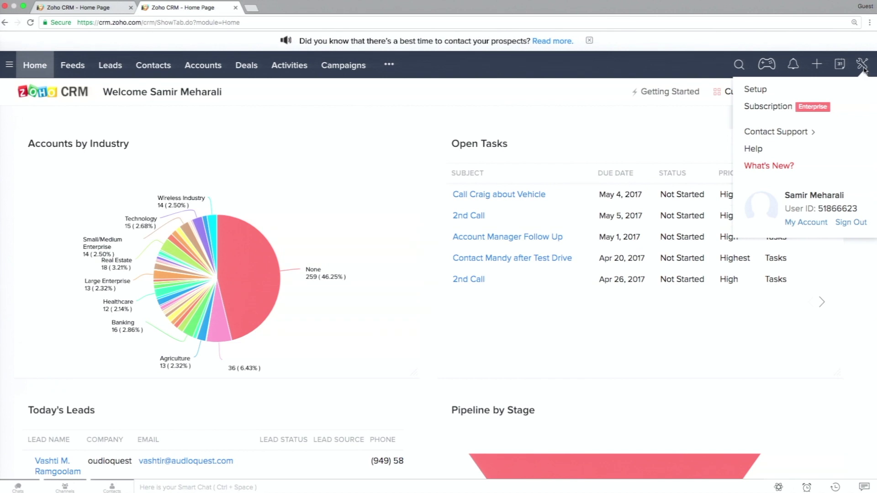
left_click(834, 90)
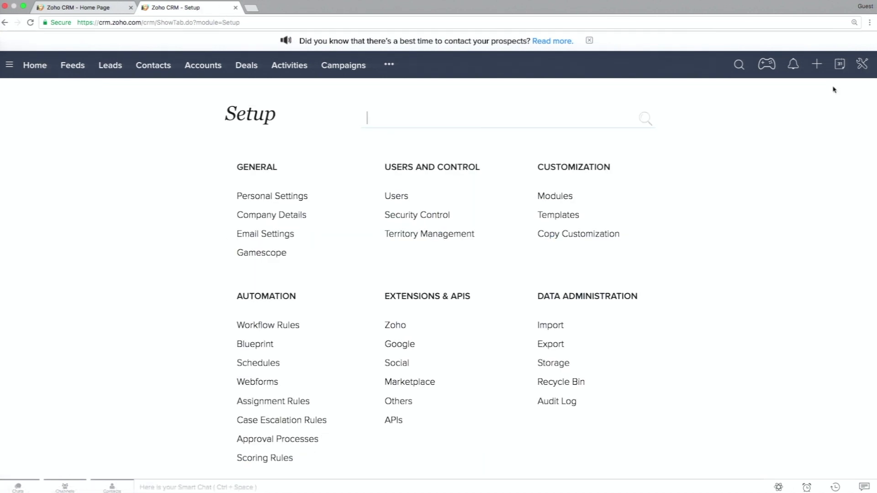
scroll(335, 314, "up", 3)
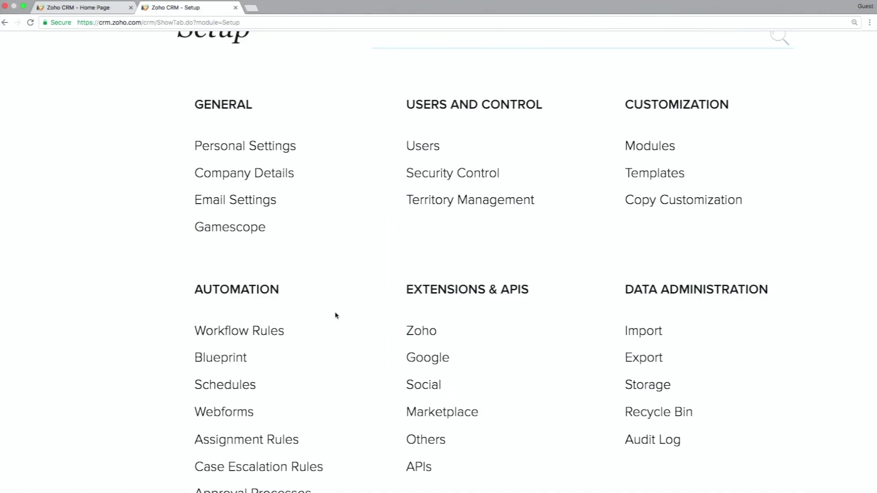
scroll(335, 315, "up", 2)
left_click(213, 372)
scroll(213, 377, "down", 5)
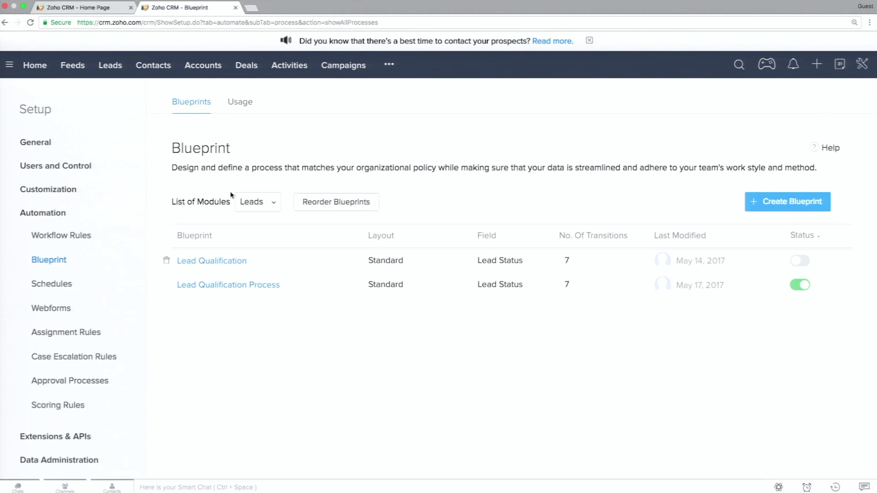
List the blueprints defined for the Deals module.
left_click(249, 201)
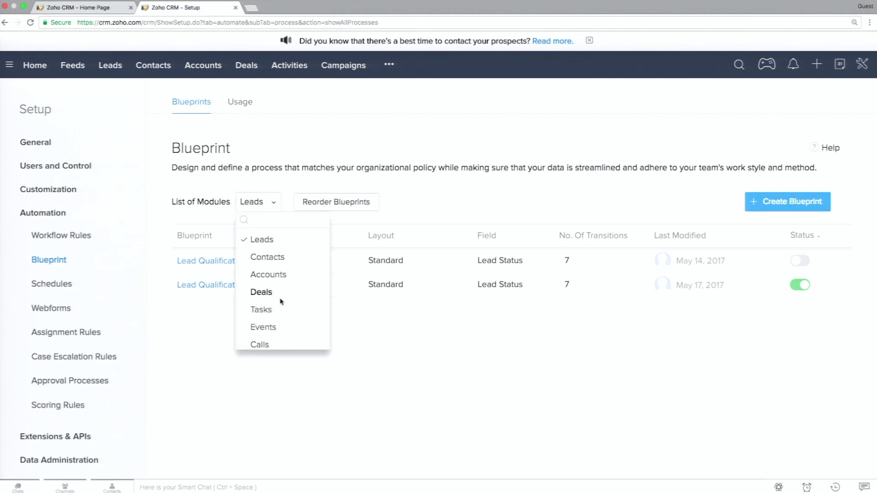
left_click(280, 299)
left_click(268, 207)
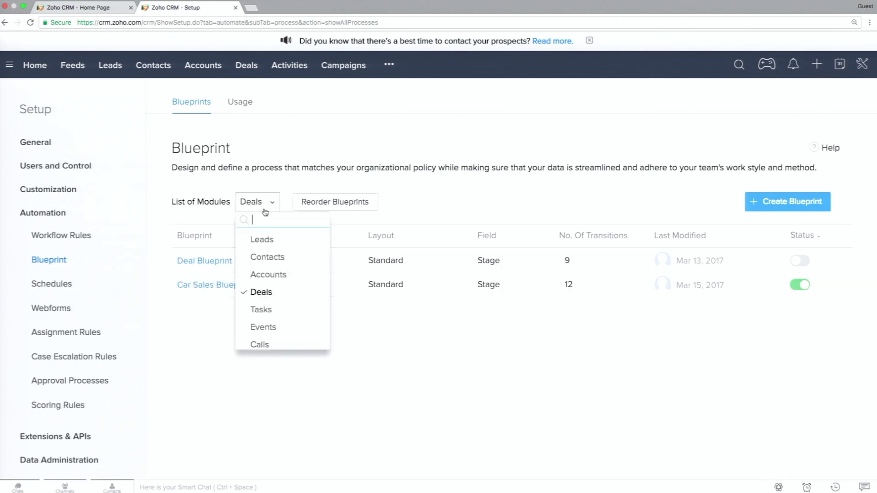
left_click(288, 197)
left_click(266, 199)
Switch to the open lead qualification blueprint and examine the During message and fields of the First Contact transition between Start and Contacted.
left_click(99, 8)
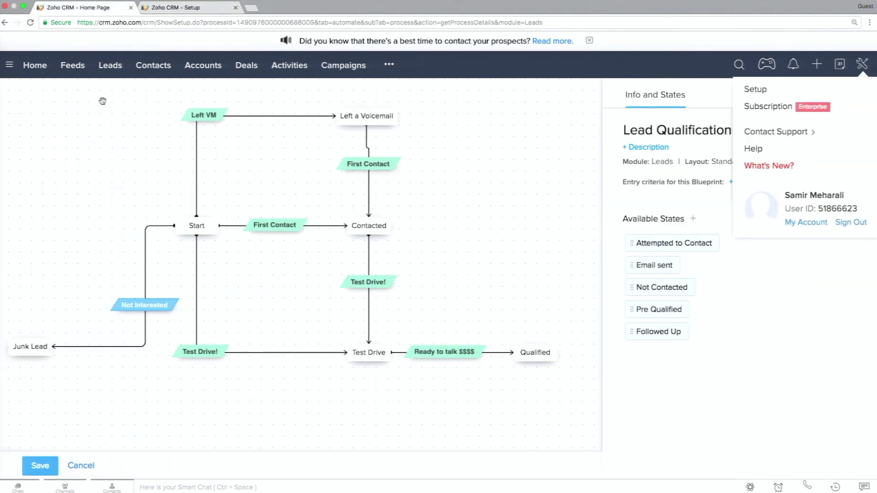
mouse_move(193, 231)
left_click(271, 225)
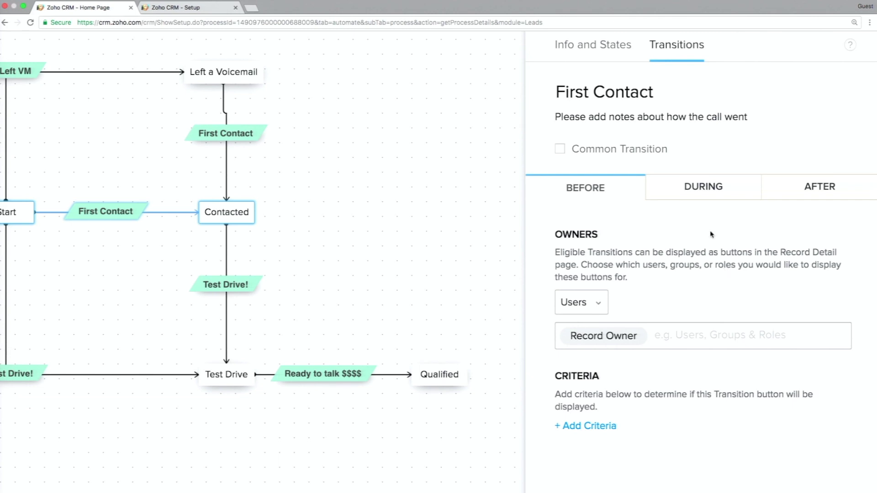
left_click(704, 187)
scroll(697, 312, "down", 1)
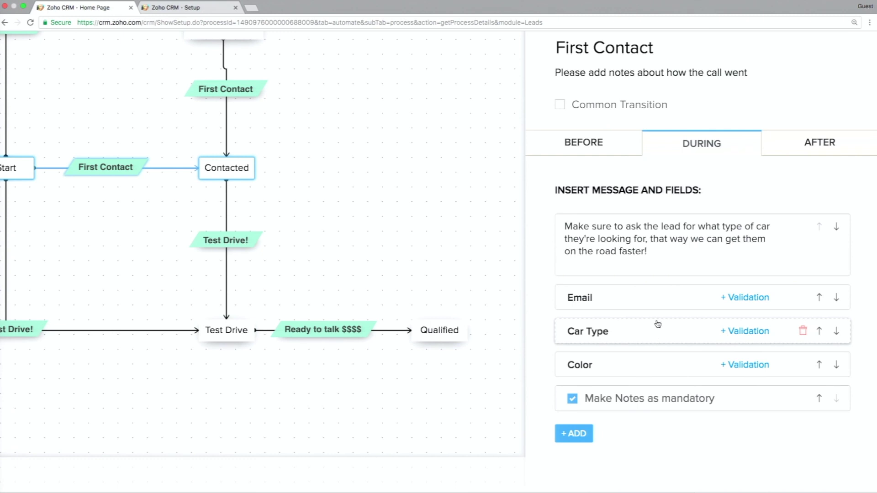
scroll(651, 282, "up", 5)
scroll(650, 281, "right", 2)
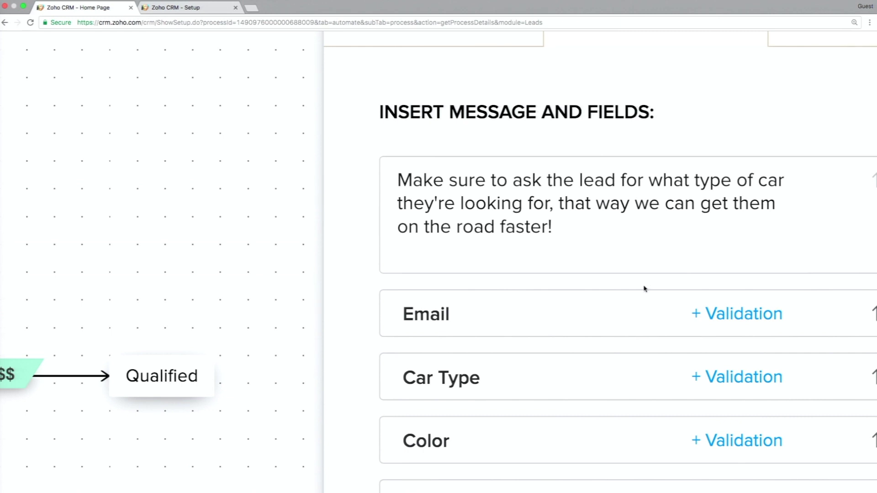
scroll(644, 292, "down", 5)
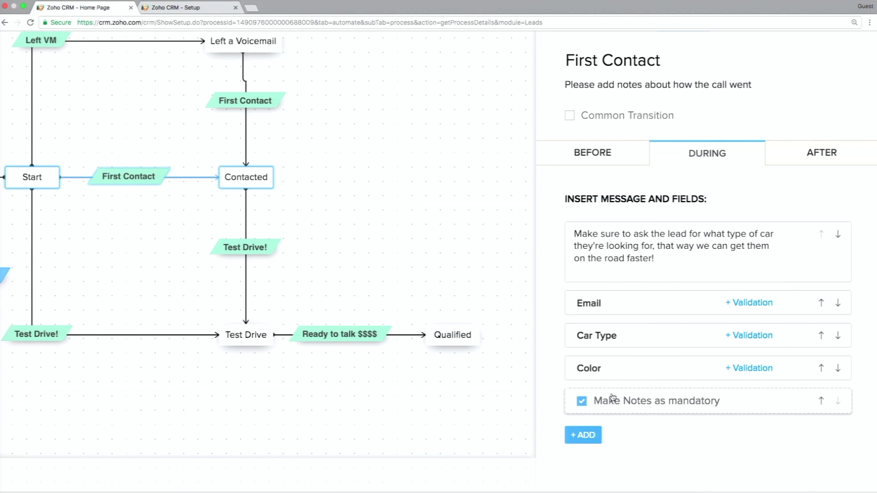
Examine the After actions of the First Contact transition, including its scheduled follow-up task.
left_click(802, 159)
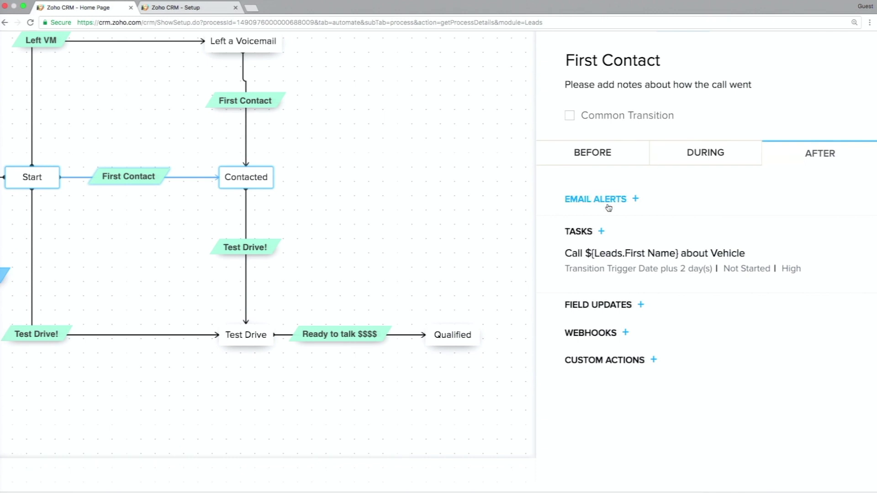
scroll(608, 208, "right", 3)
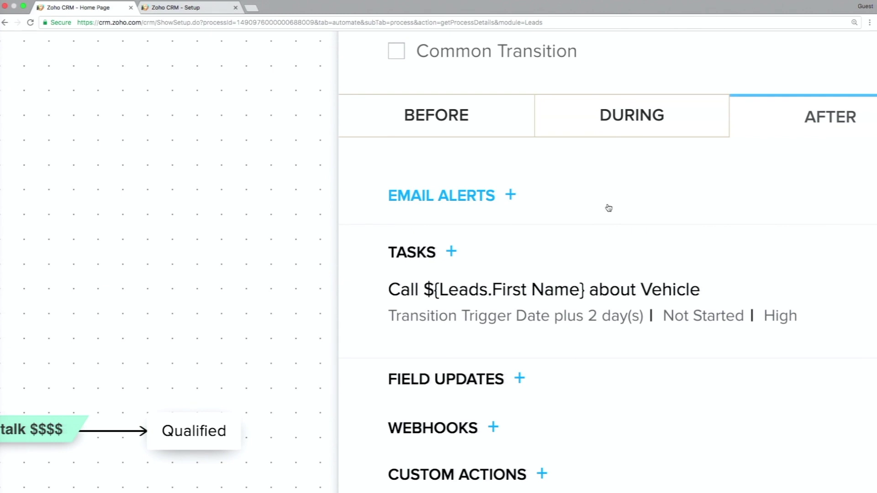
scroll(608, 208, "up", 1)
scroll(609, 207, "down", 2)
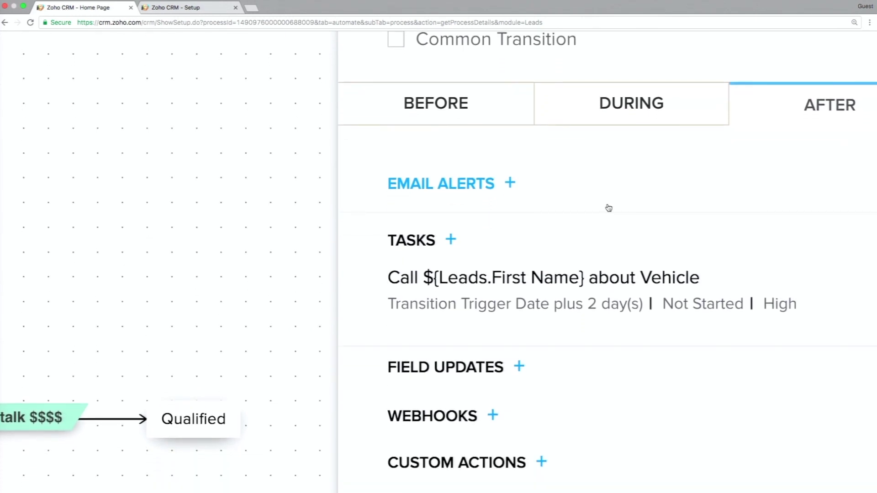
scroll(608, 208, "down", 1)
scroll(610, 209, "down", 5)
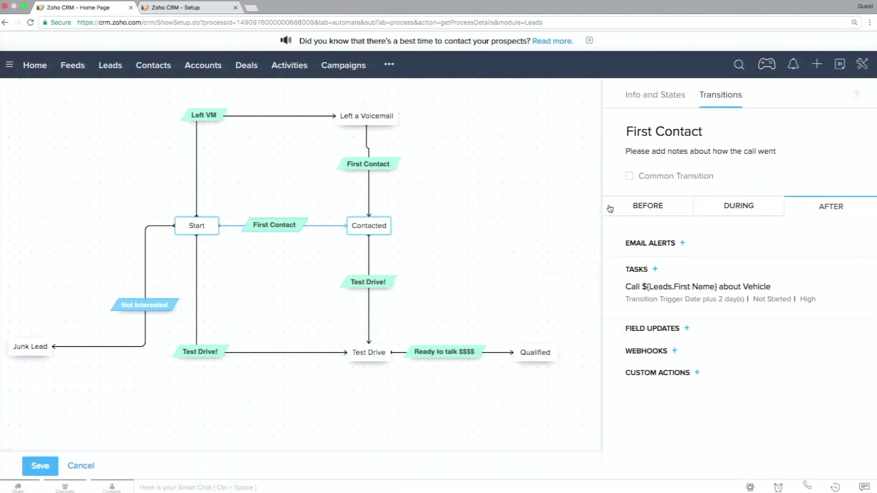
Inspect the During validation criteria for Budget and Decision Date on the Test Drive! transition after Contacted, leaving both without changes.
left_click(376, 281)
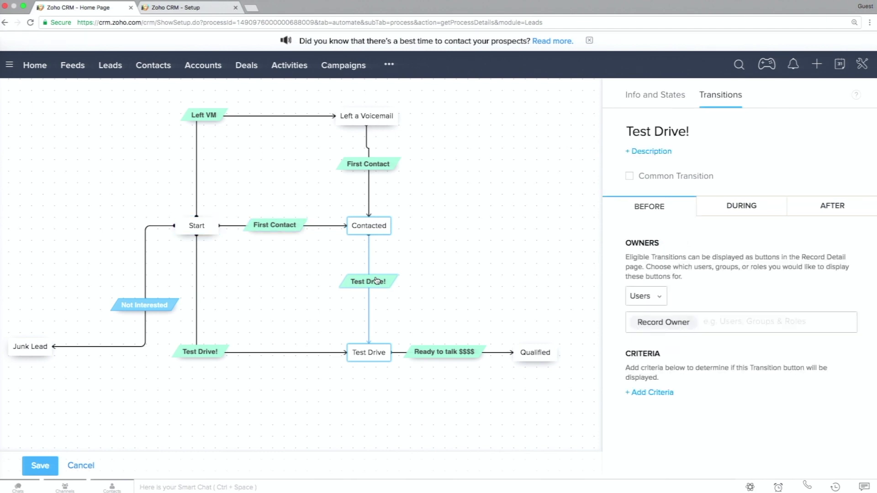
left_click(751, 202)
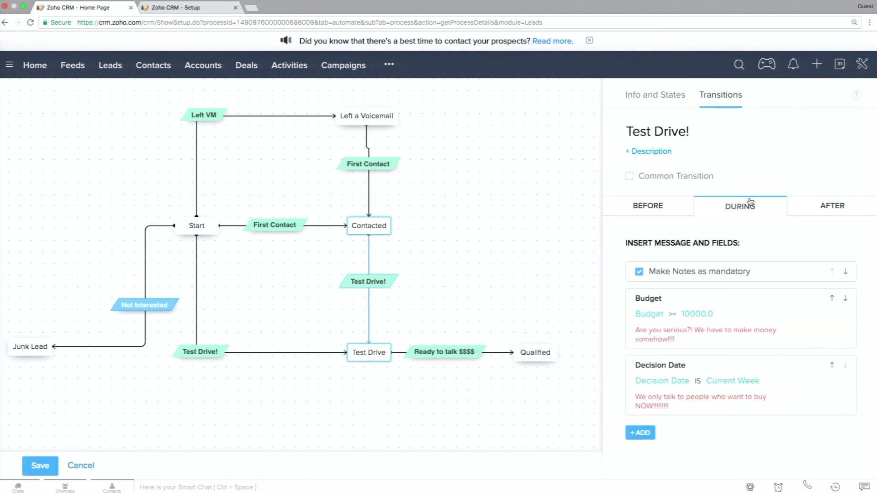
left_click(744, 312)
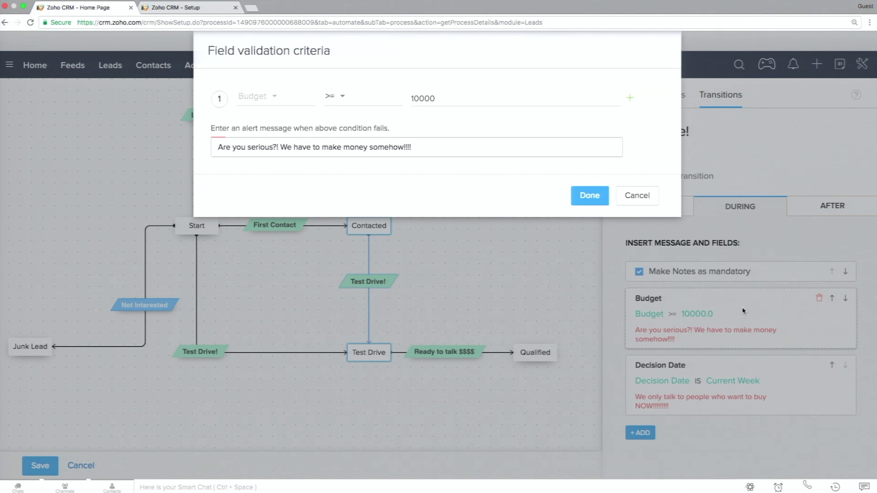
scroll(426, 84, "up", 5)
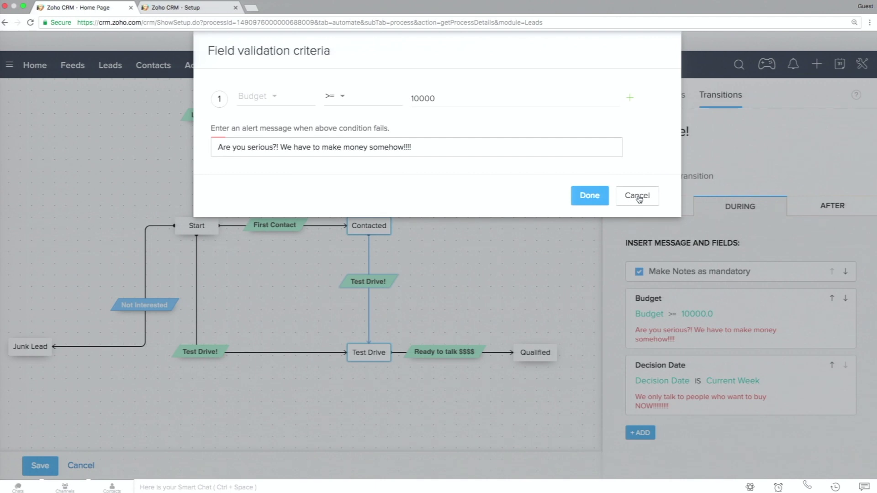
left_click(638, 196)
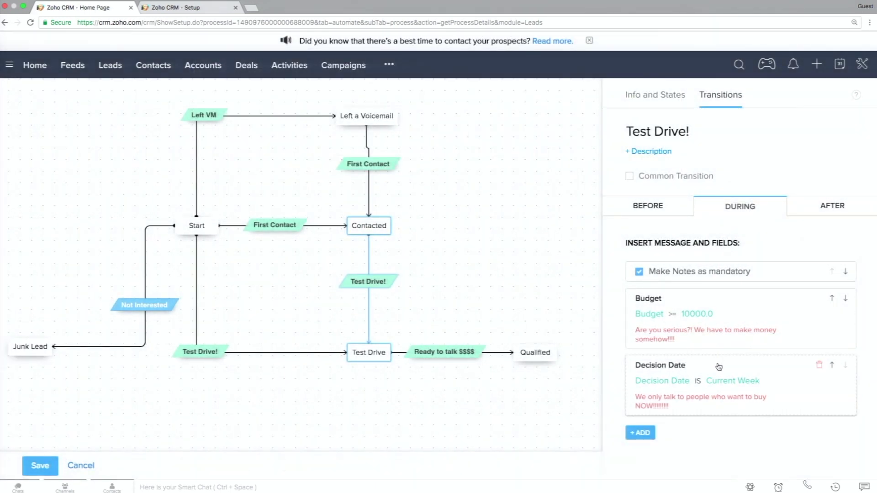
left_click(718, 364)
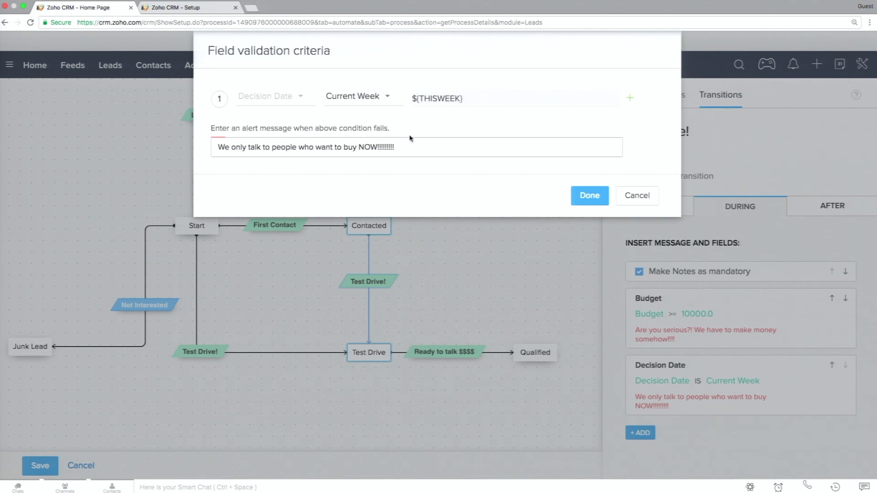
left_click(636, 195)
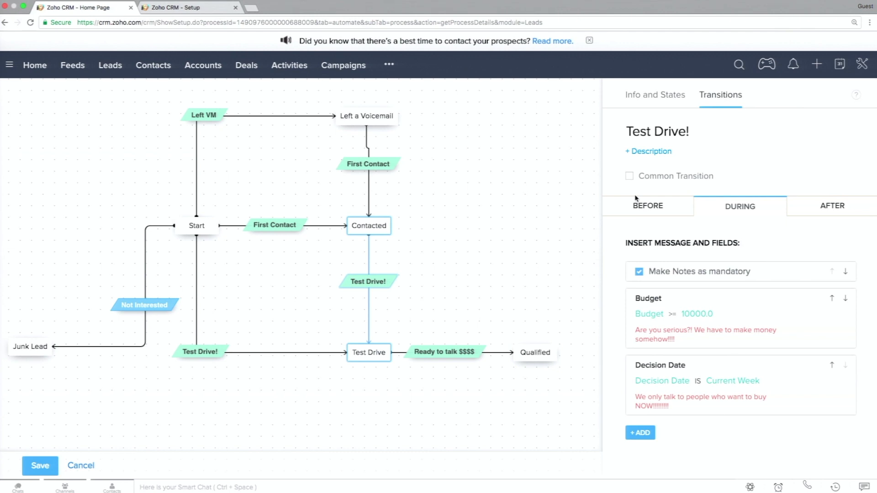
Review the After actions of the Test Drive! transition, including the Test Drive Follow up Email alert and its Test Drive Template.
left_click(833, 201)
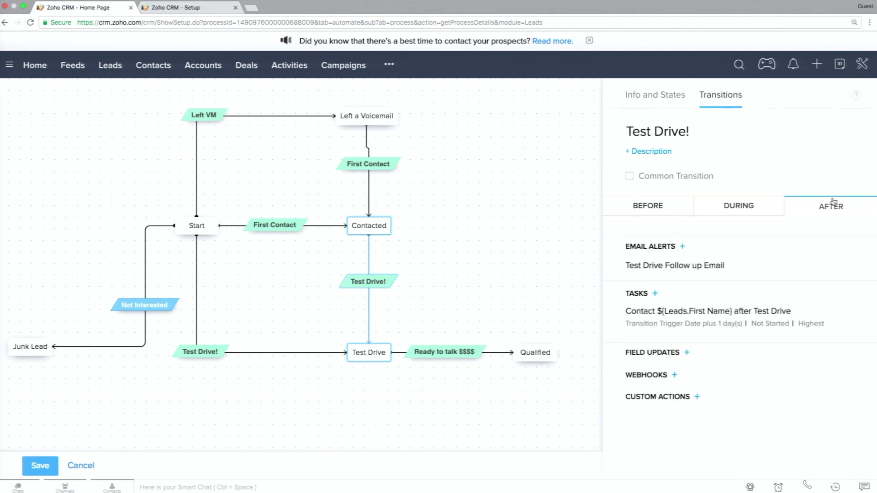
scroll(761, 306, "up", 5)
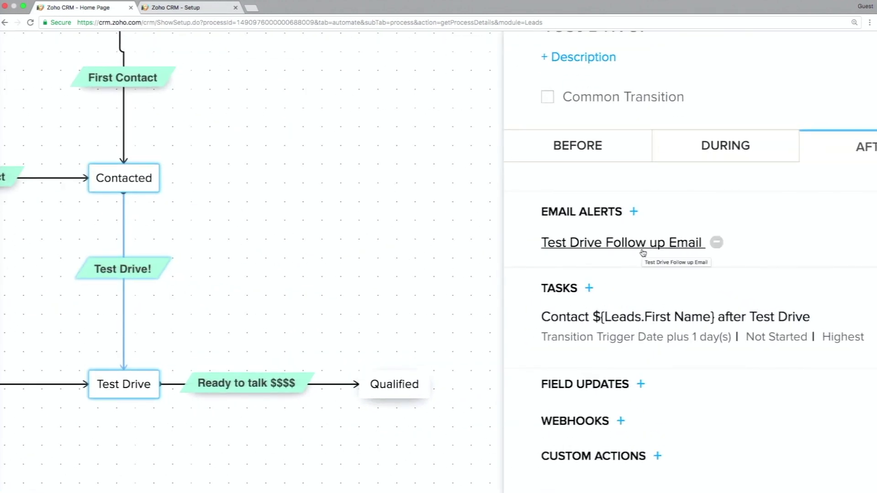
left_click(643, 252)
scroll(643, 250, "down", 3)
scroll(645, 249, "down", 5)
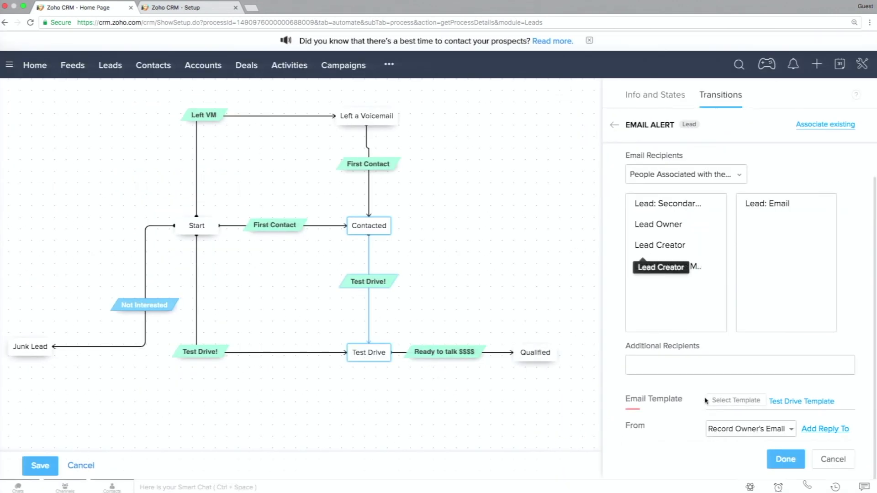
left_click(783, 402)
scroll(485, 233, "up", 2)
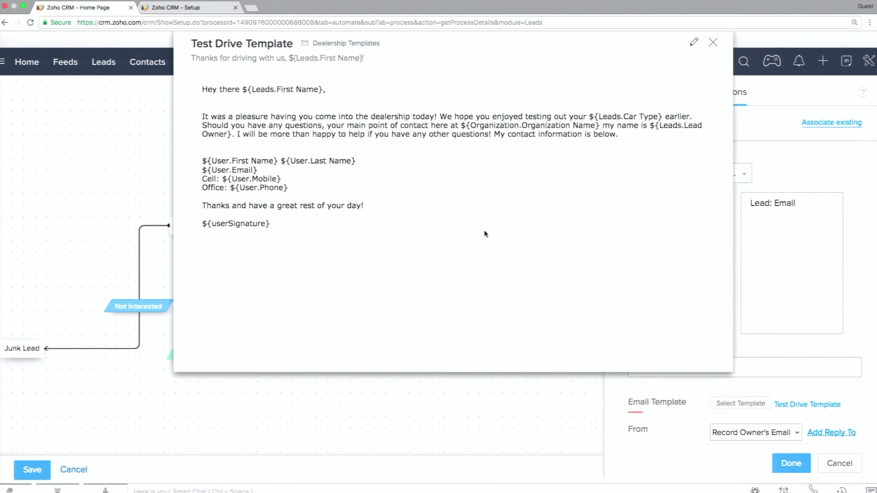
left_click(713, 43)
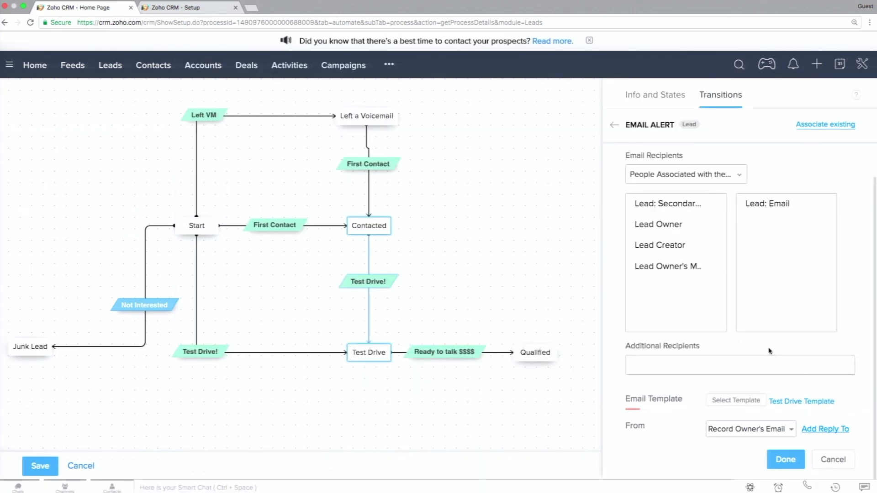
left_click(615, 124)
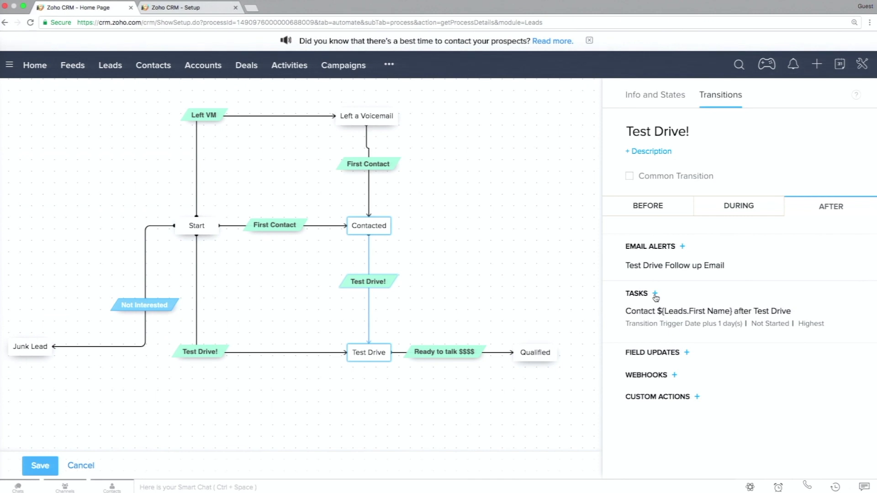
Review the After actions of the Ready to talk $$$$ transition and the settings of the Not Interested common transition.
left_click(474, 359)
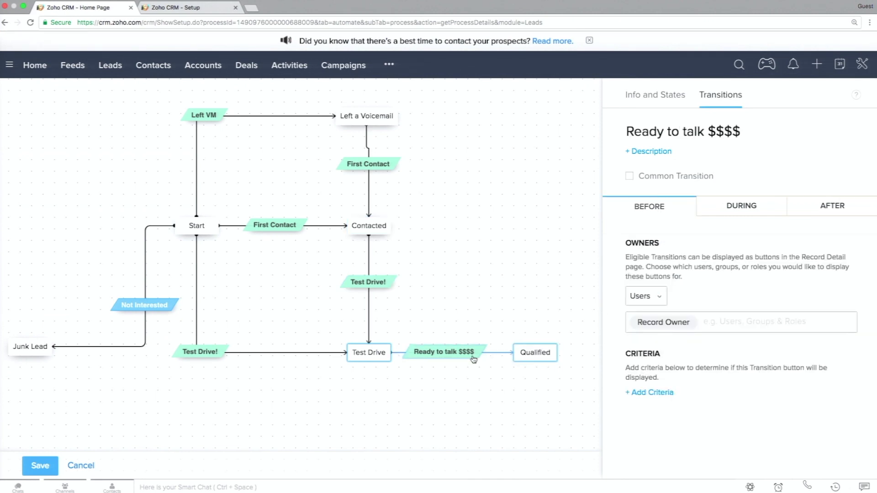
left_click(814, 208)
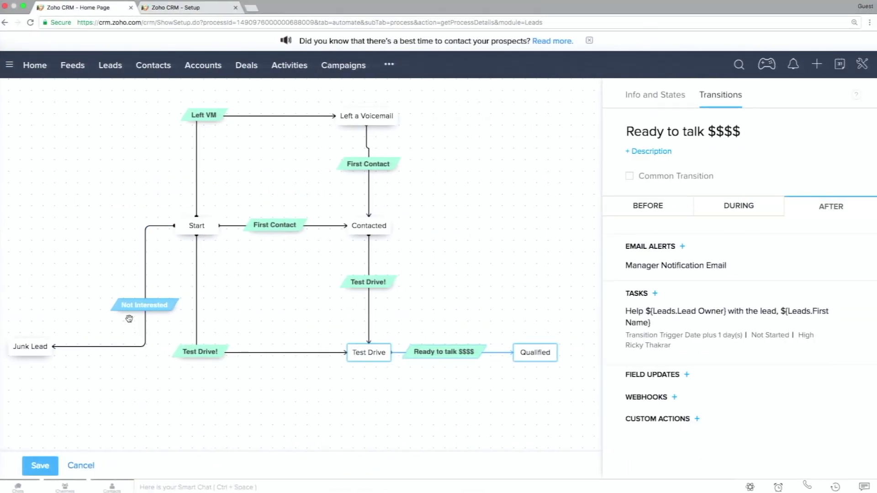
left_click(128, 316)
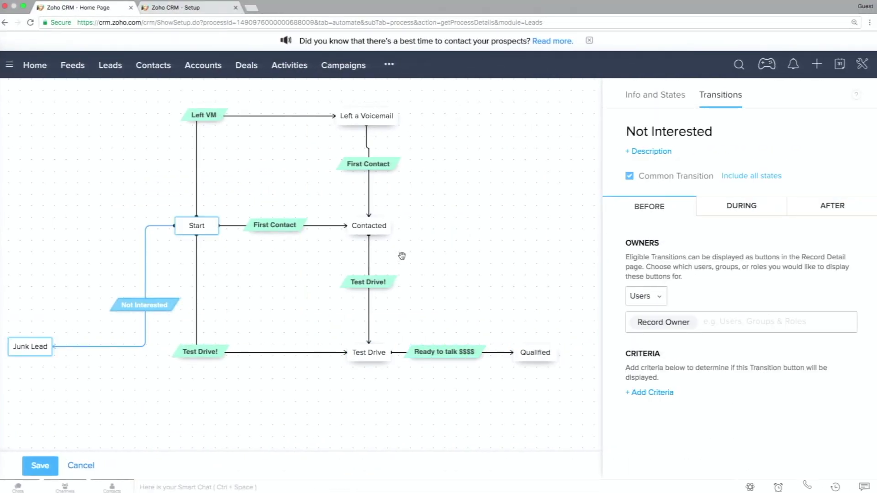
mouse_move(709, 182)
left_click(737, 219)
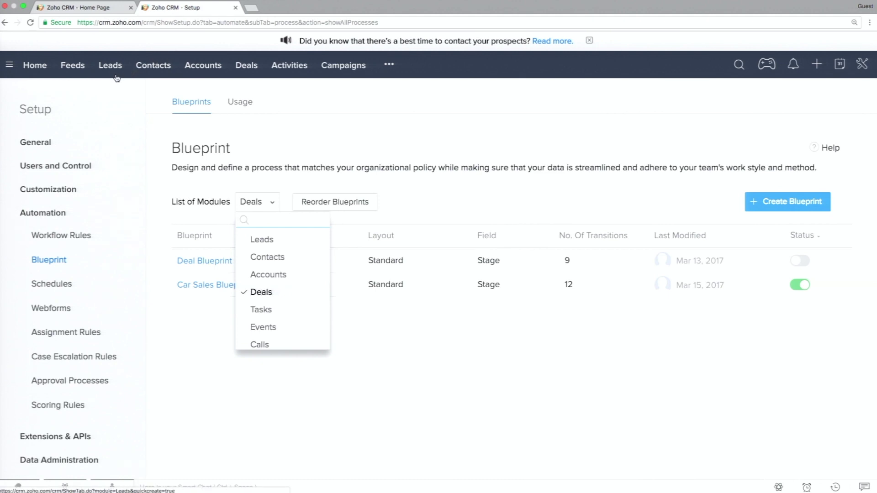
Open the first Arsenal lead in the Leads module and run its Left VM transition with the note "Left VM".
left_click(111, 65)
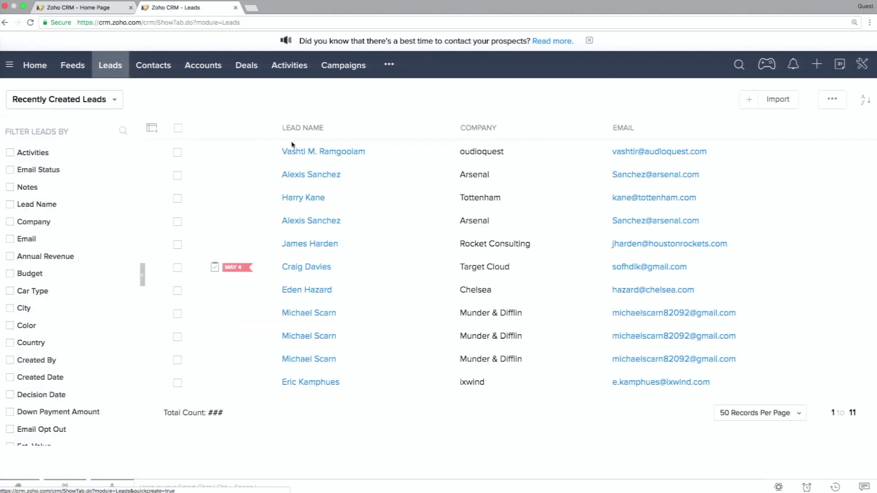
left_click(323, 174)
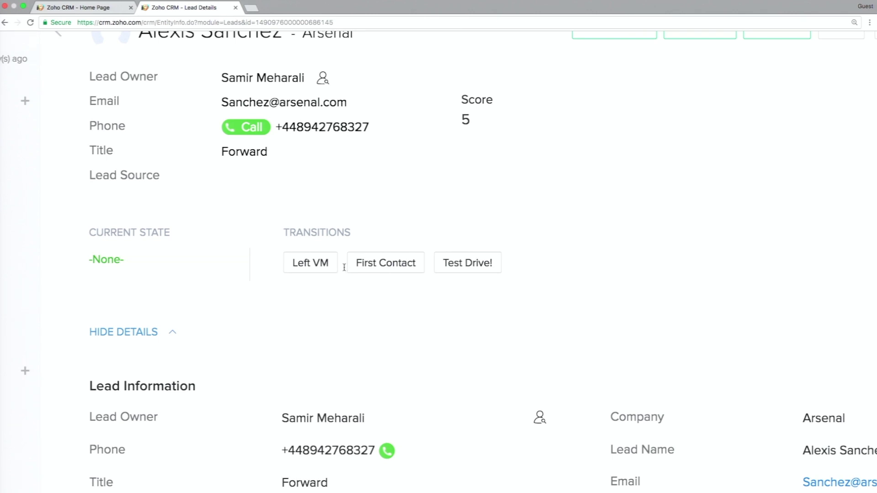
left_click(318, 269)
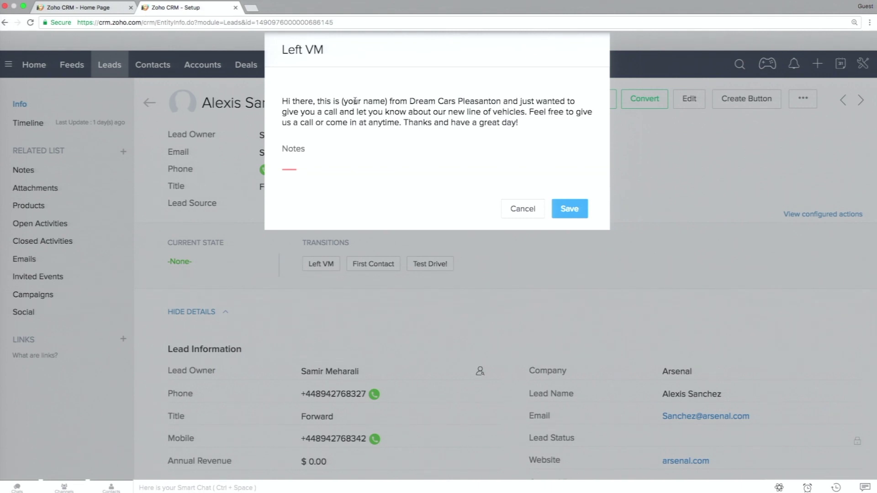
type("Left VM")
left_click(568, 212)
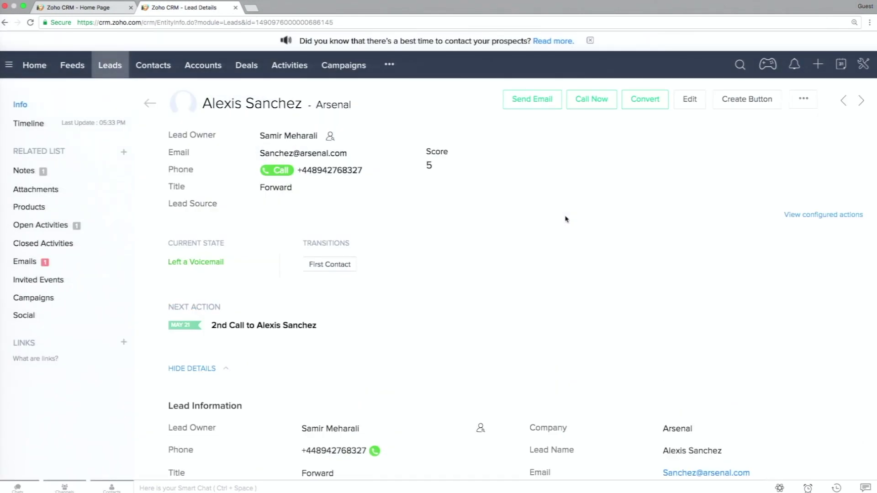
Run the First Contact transition on the lead with the note "Call went well", keeping Convertible as car type and setting the color to Blue.
left_click(330, 264)
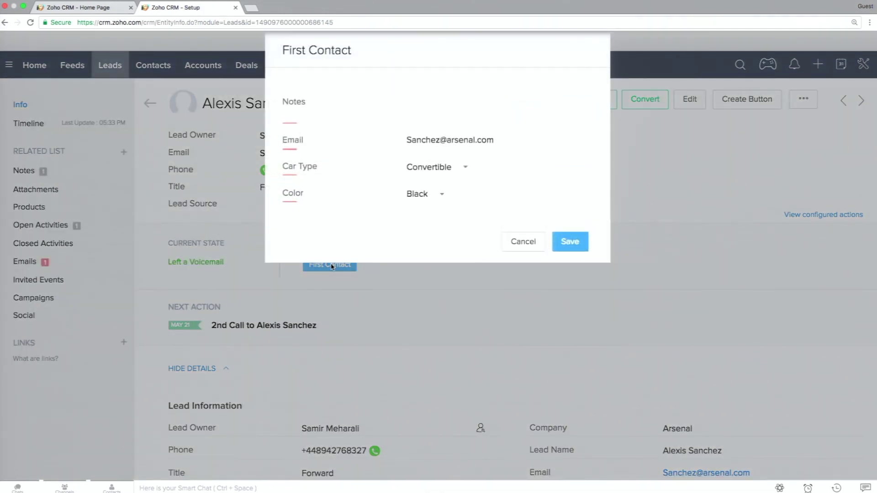
type("Call went well")
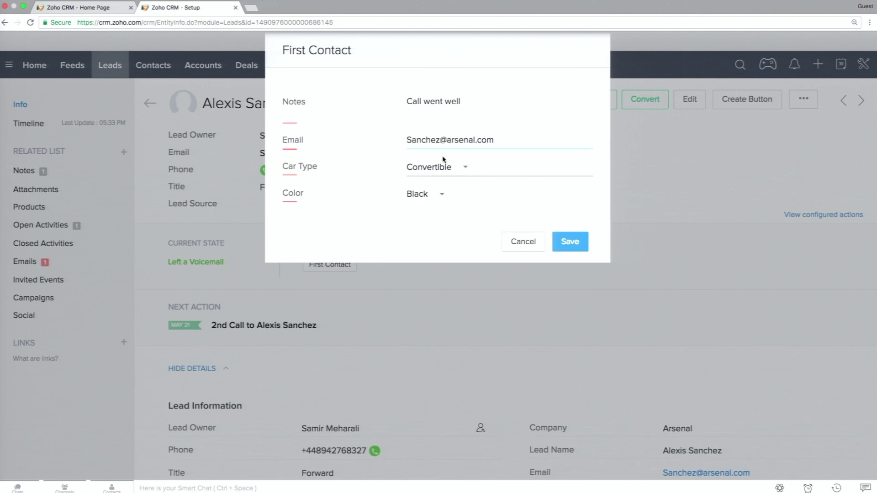
left_click(435, 172)
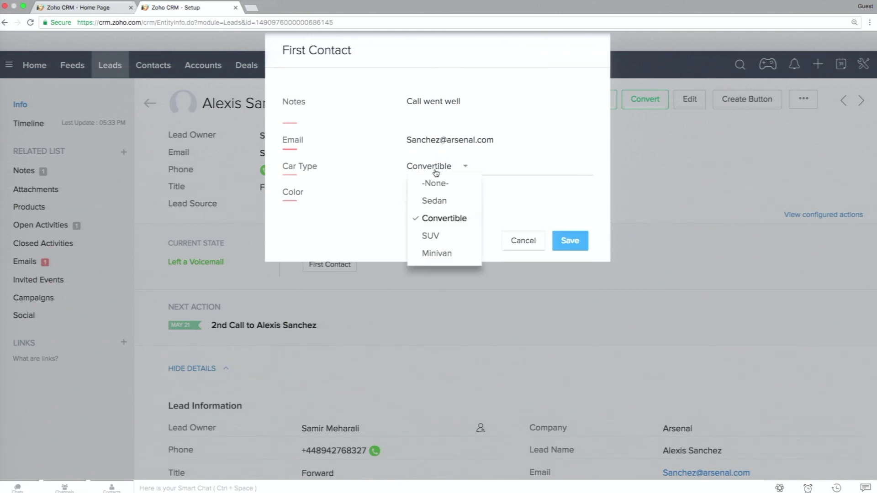
left_click(381, 201)
left_click(430, 194)
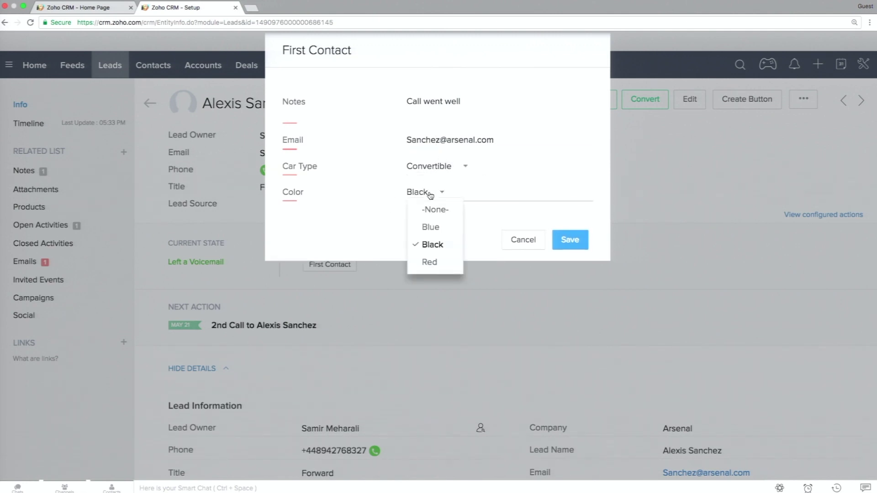
left_click(430, 226)
left_click(580, 243)
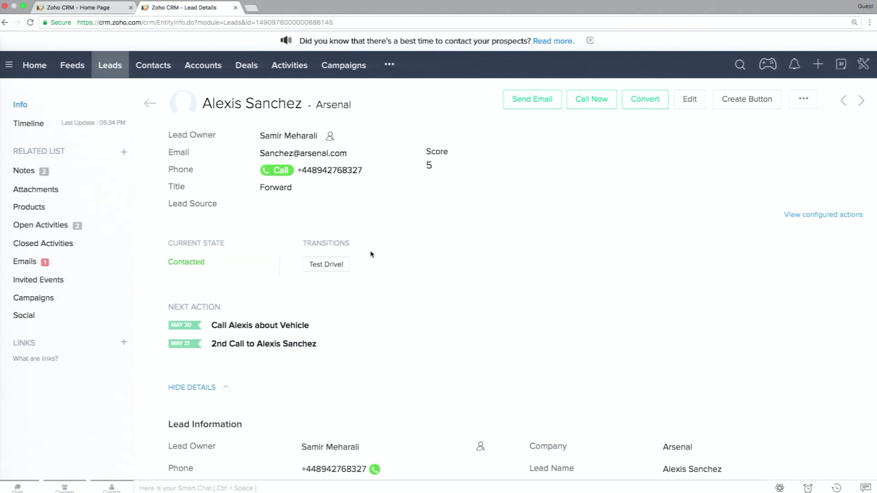
Try to save the Test Drive! transition with budget 9000, decision date 05/29/2017 and the note "Test drive went super".
left_click(336, 266)
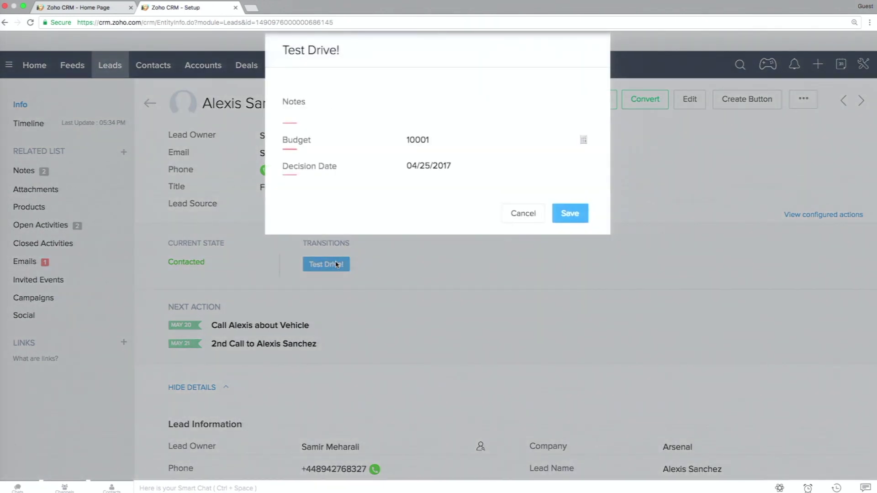
left_click(455, 134)
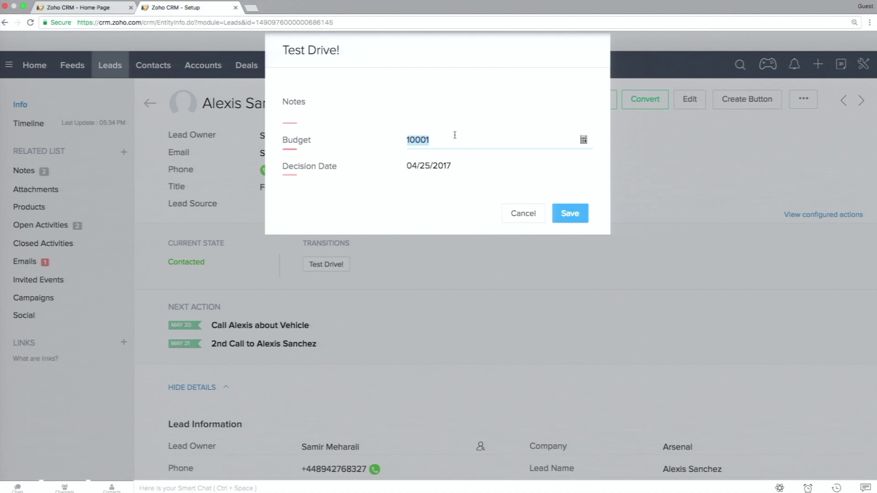
type("9000")
left_click(483, 173)
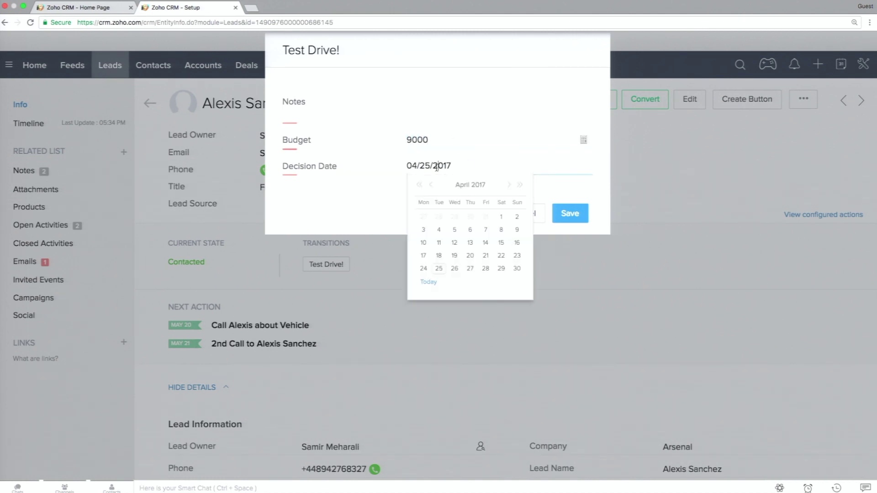
left_click(431, 186)
left_click(508, 185)
left_click(508, 185)
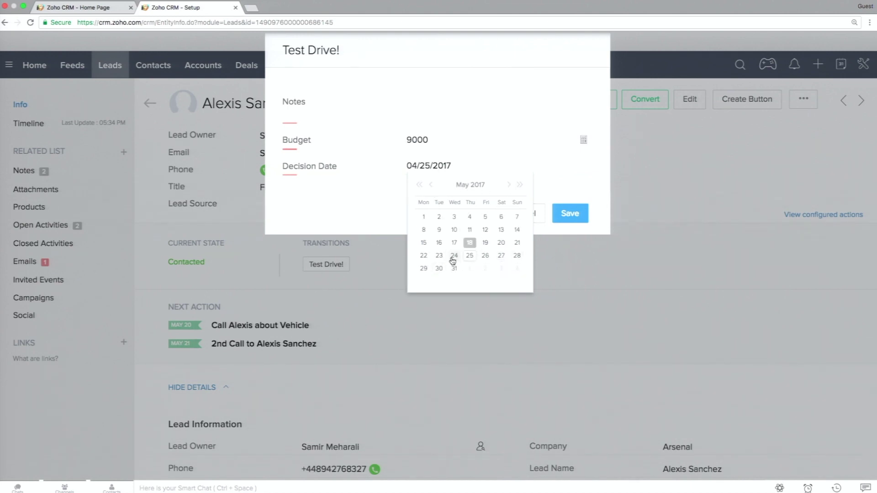
left_click(424, 270)
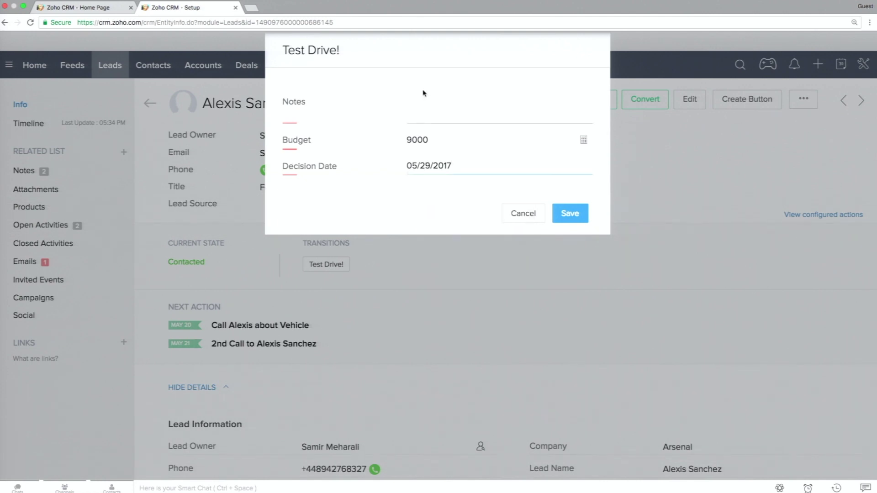
left_click(420, 114)
type("Test drive went super")
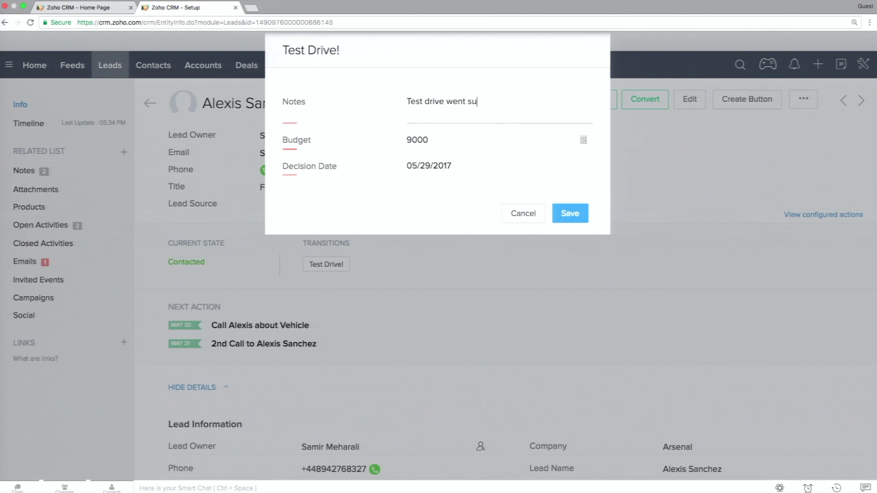
left_click(573, 215)
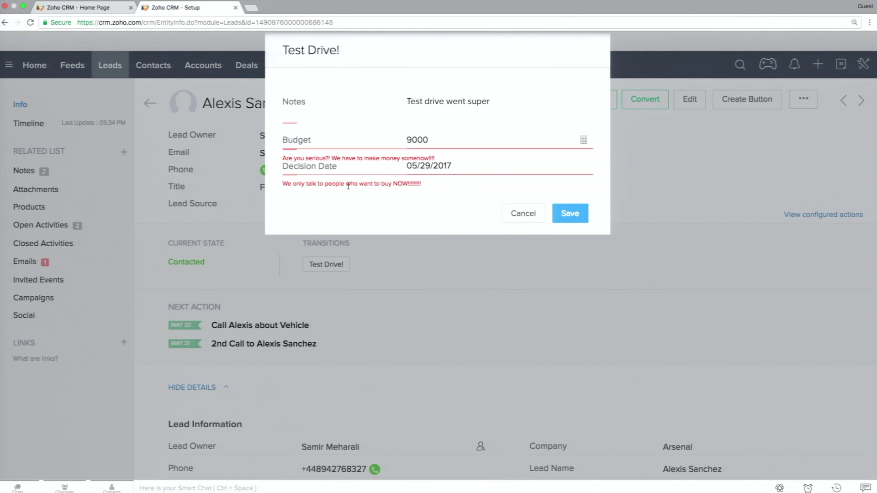
Set the Test Drive! budget to 100000 and the decision date to 05/18/2017, and save the transition.
double_click(462, 145)
type("100000")
left_click(441, 165)
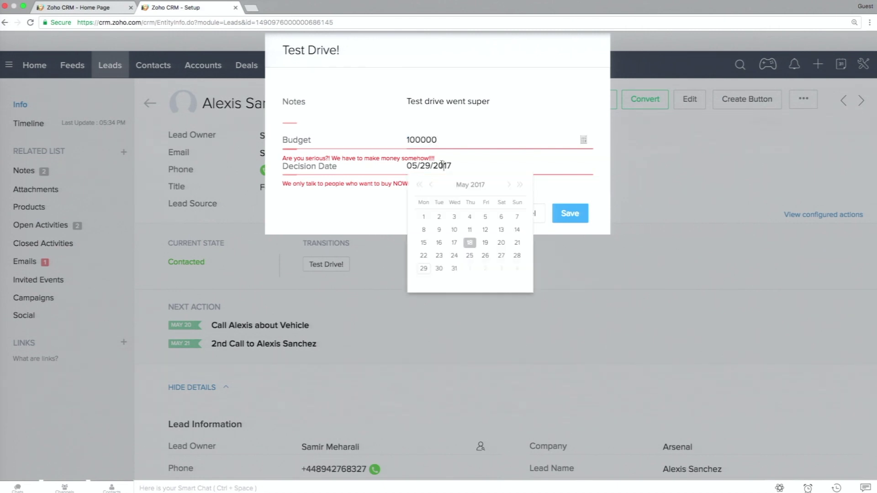
left_click(469, 245)
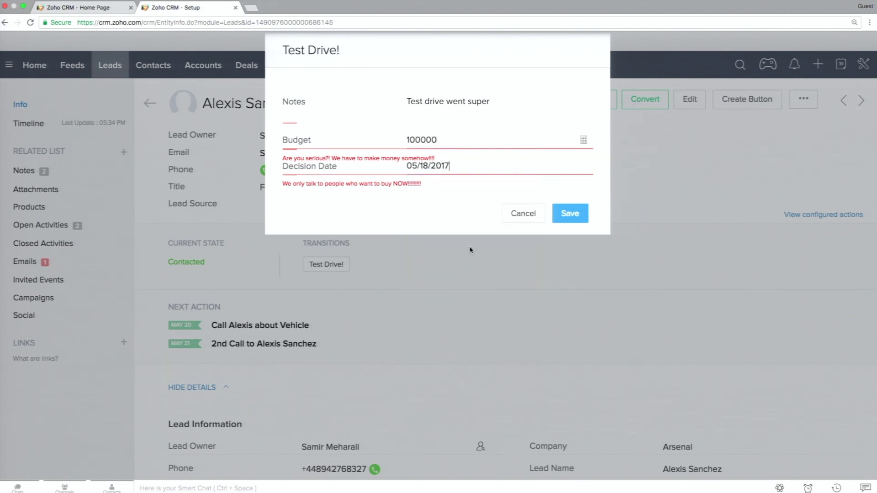
left_click(569, 214)
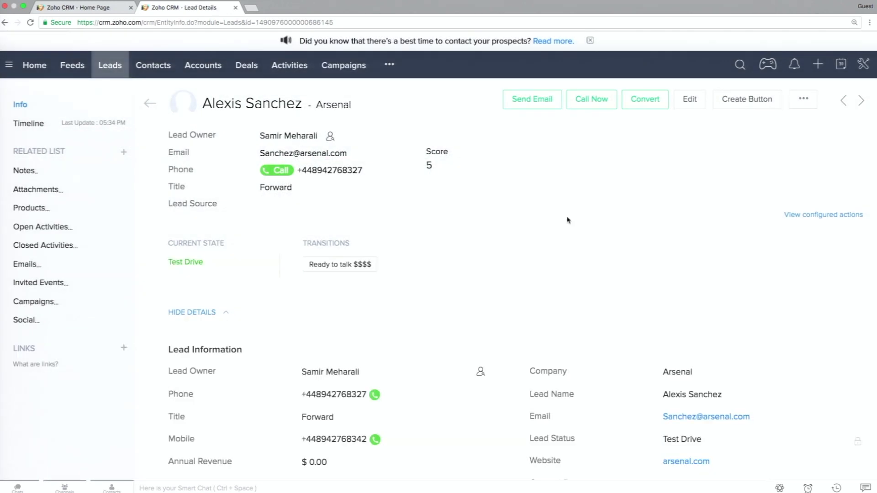
Review the lead's pricing details, notes, open activities and the automatic thank-you email sent after the test drive.
scroll(560, 222, "down", 3)
scroll(560, 223, "down", 10)
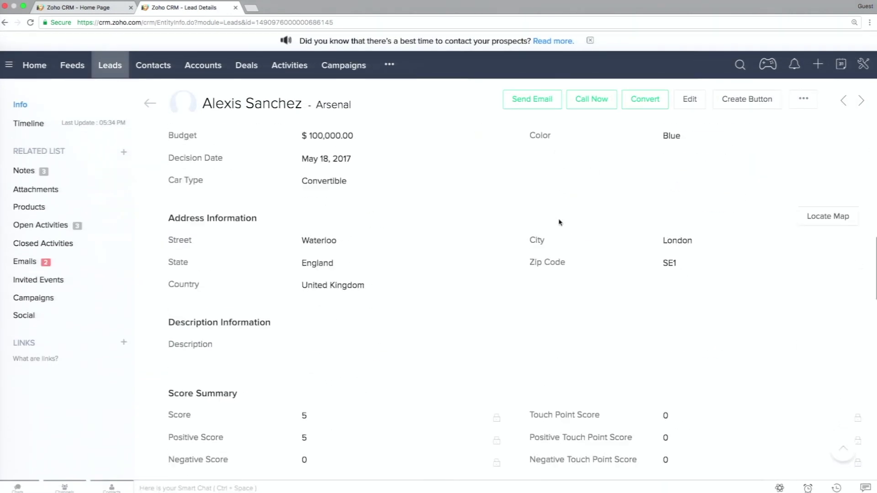
scroll(560, 223, "up", 2)
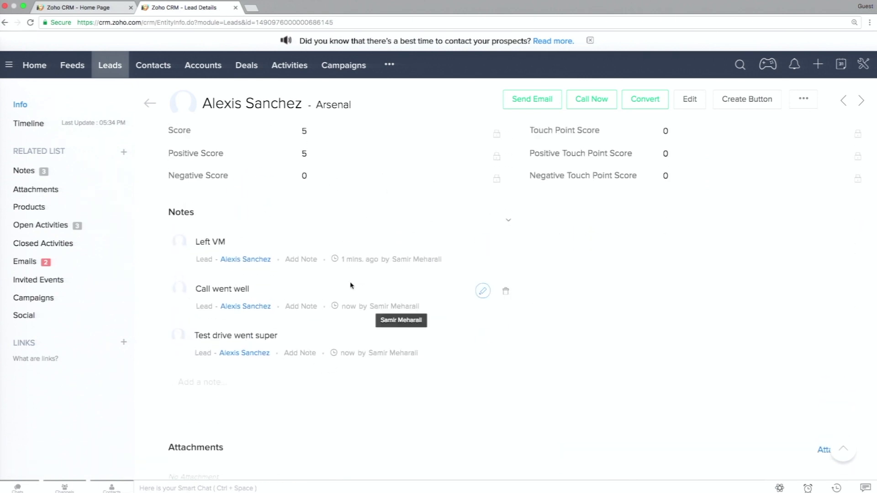
scroll(351, 284, "up", 6)
scroll(352, 287, "up", 7)
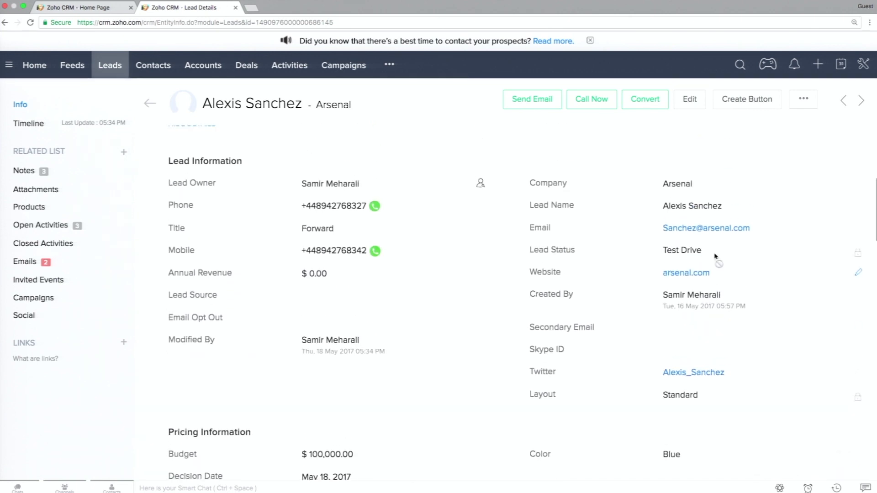
left_click(66, 231)
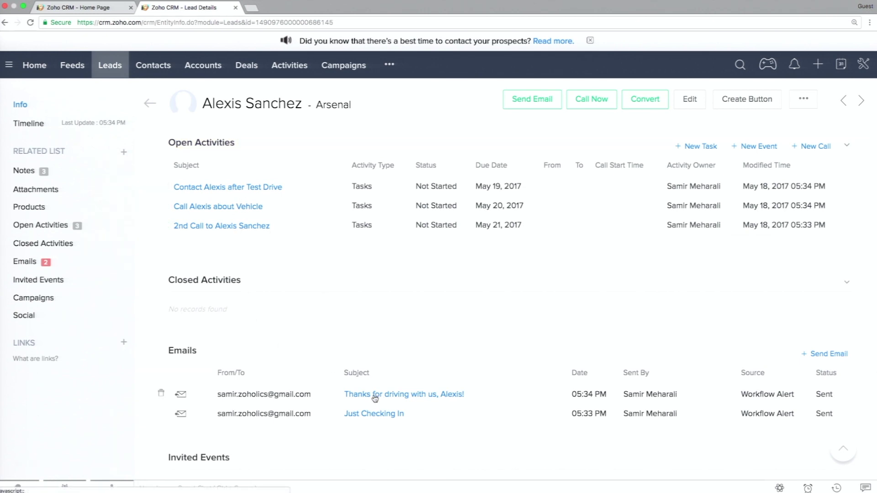
left_click(397, 394)
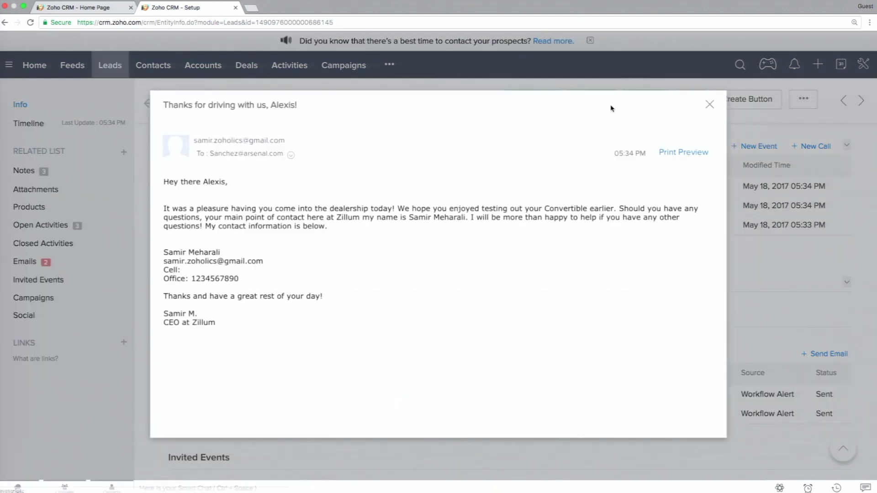
left_click(710, 106)
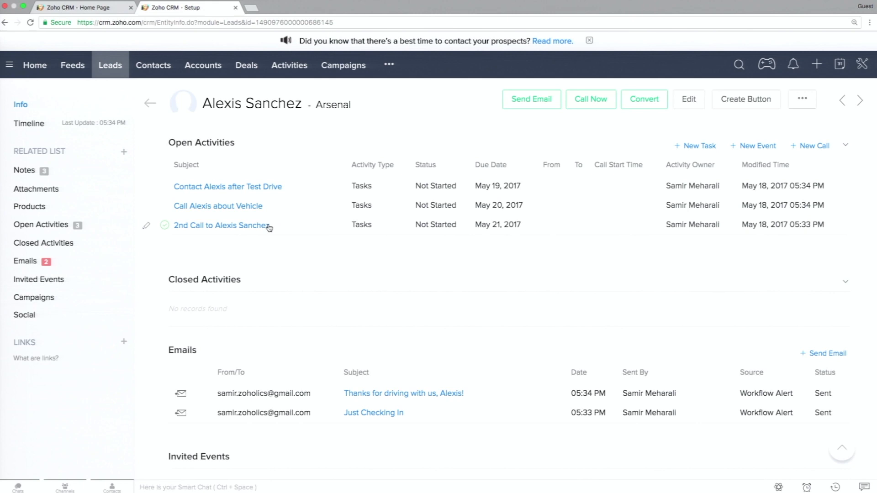
Run the Ready to talk $$$$ transition on the lead with the note "Ready to talk".
scroll(203, 199, "up", 15)
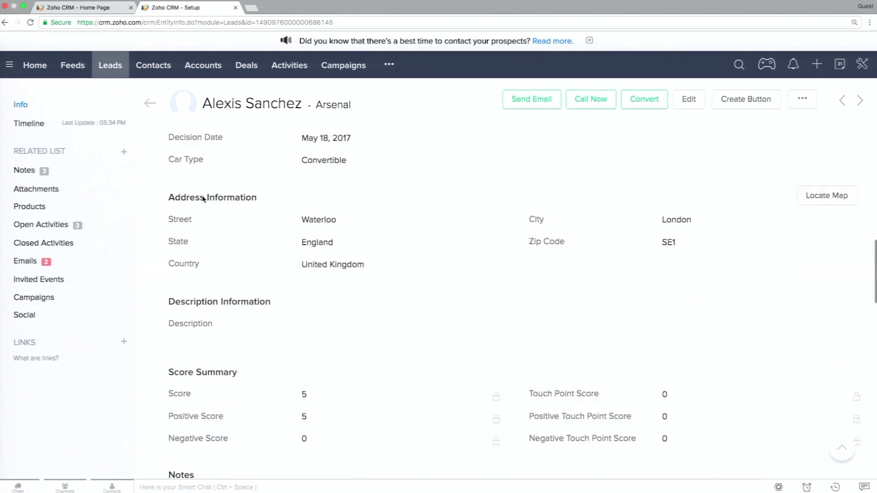
scroll(202, 199, "up", 7)
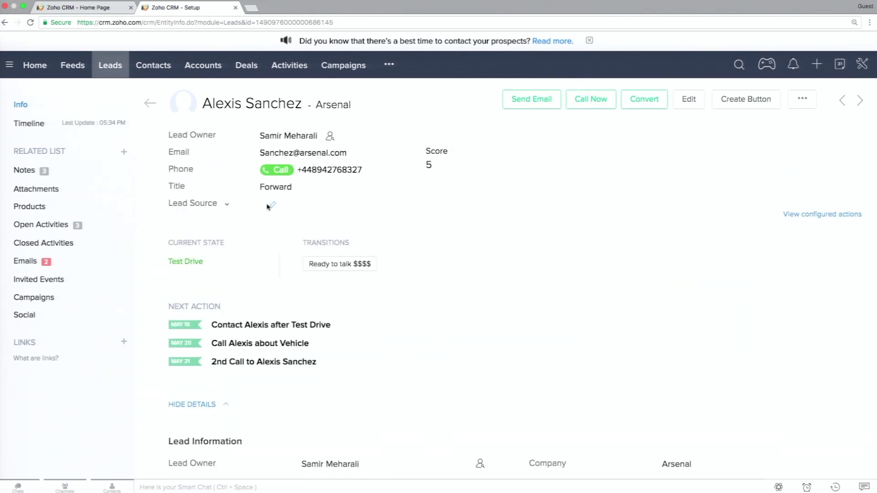
left_click(348, 267)
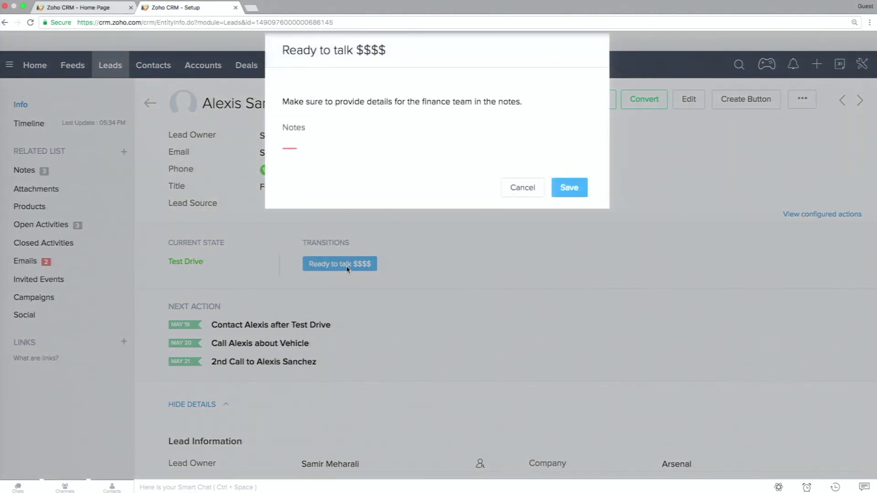
type("Ready to talk")
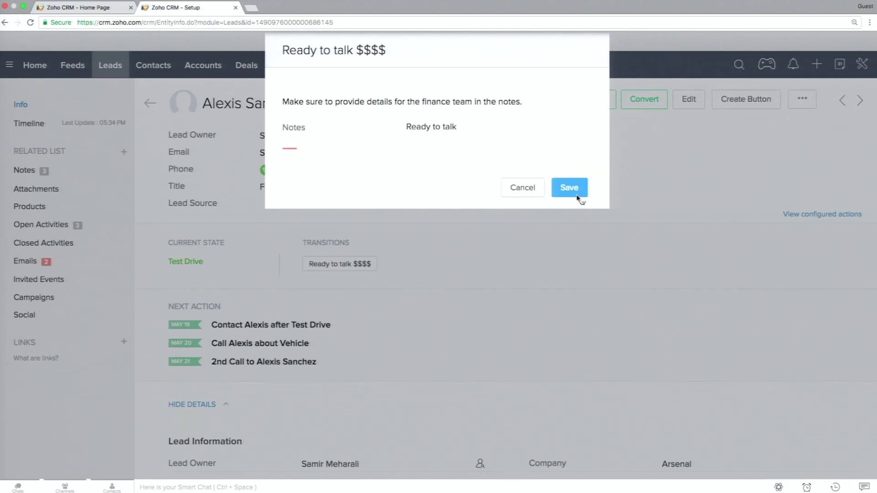
left_click(570, 187)
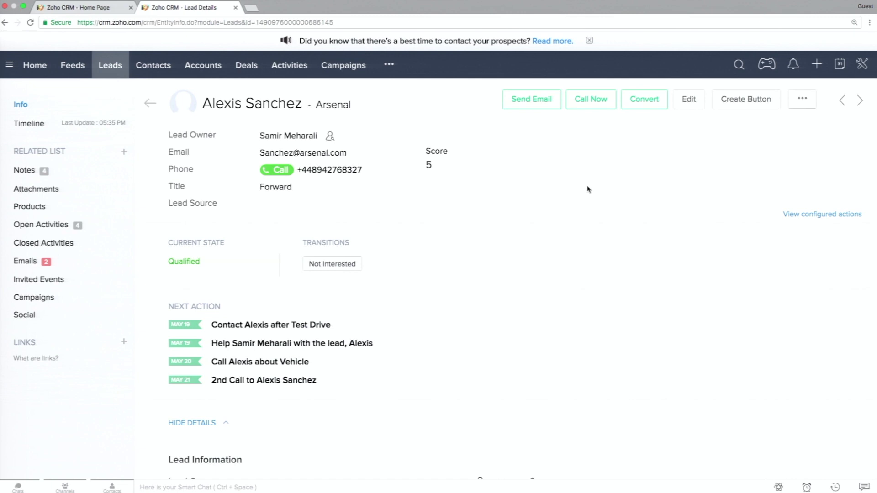
left_click(643, 103)
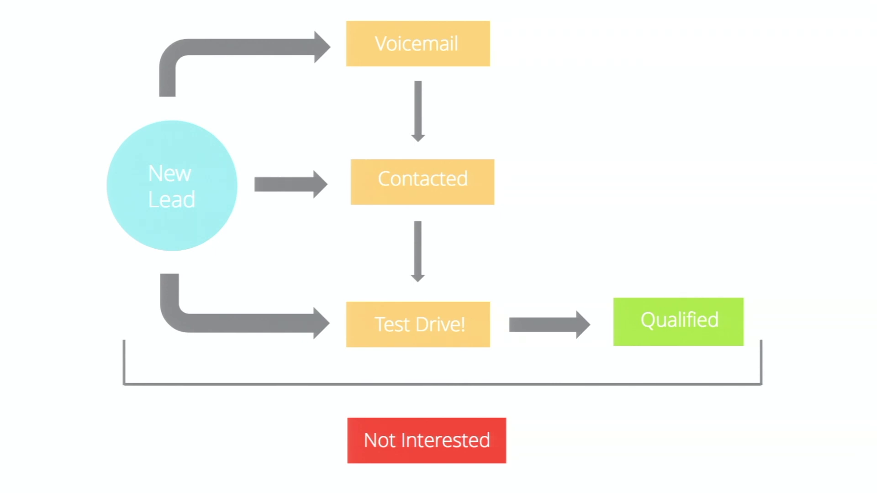
key("Right")
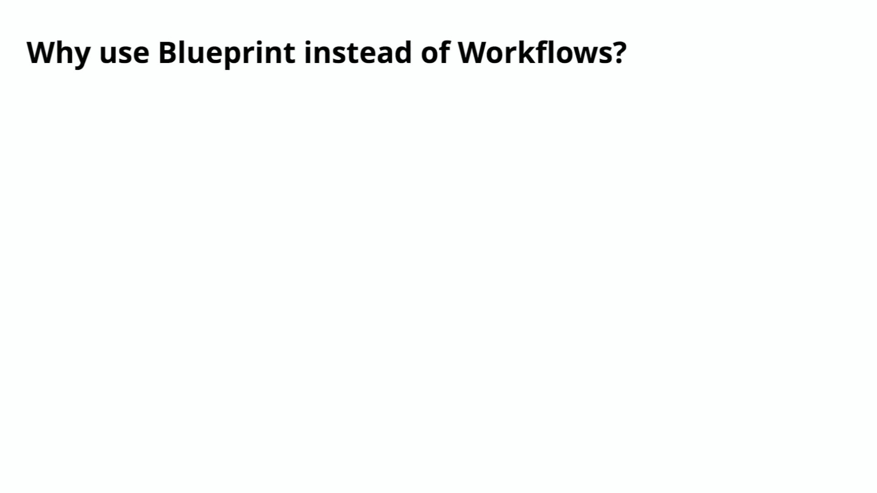